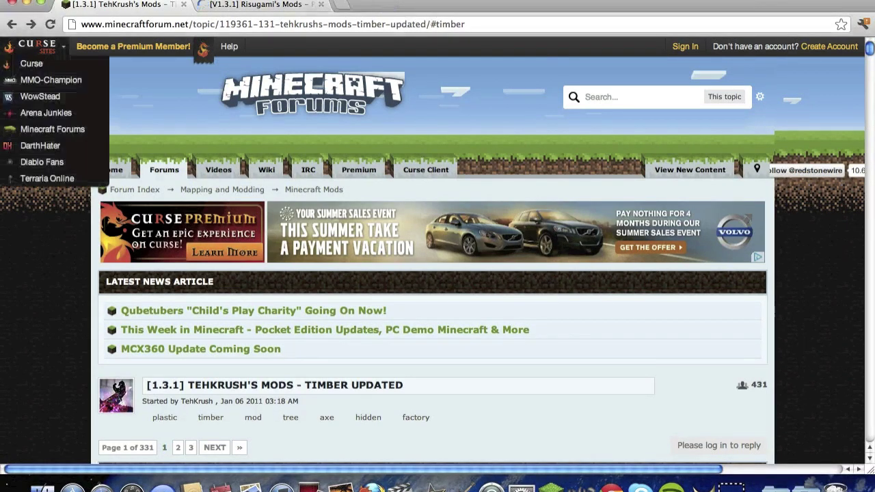
- Locate the ModLoader 1.3.1 download links on the Risugami's Mods forum page
{"action": "left_click", "coordinate": [28, 6]}
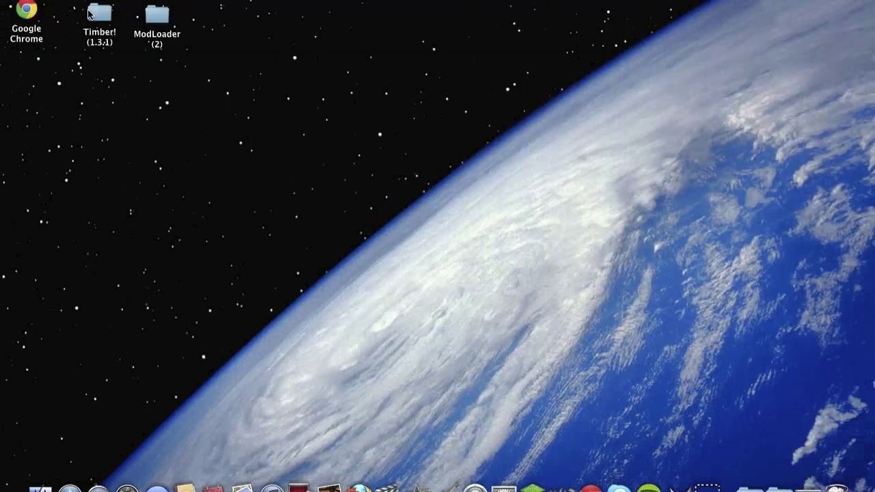
{"action": "left_click", "coordinate": [809, 488]}
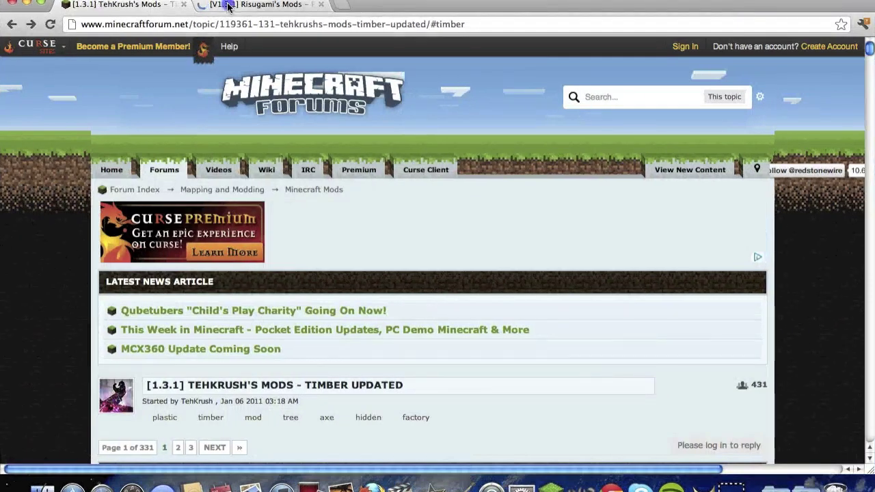
{"action": "left_click", "coordinate": [233, 5]}
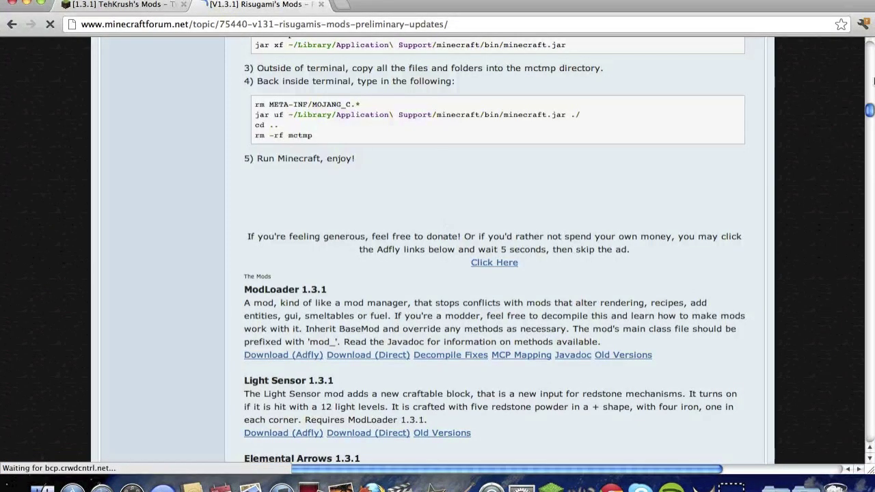
{"action": "mouse_move", "coordinate": [870, 115]}
{"action": "left_mouse_down"}
{"action": "mouse_move", "coordinate": [873, 62]}
{"action": "mouse_move", "coordinate": [868, 136]}
{"action": "mouse_move", "coordinate": [867, 105]}
{"action": "left_mouse_up"}
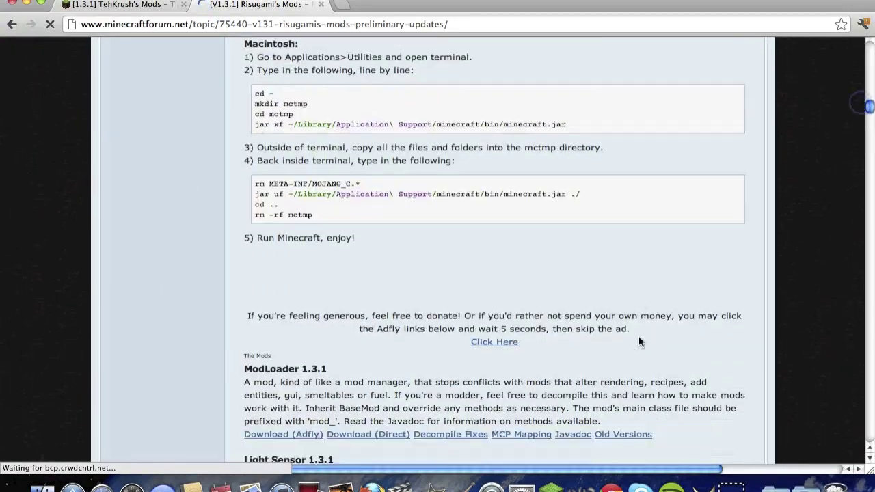
{"action": "scroll", "coordinate": [640, 341], "scroll_direction": "down", "scroll_amount": 3}
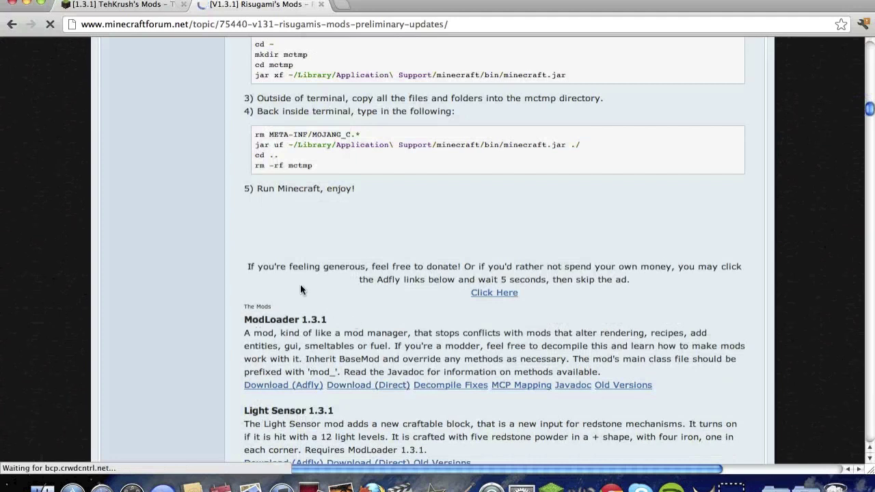
{"action": "scroll", "coordinate": [290, 333], "scroll_direction": "down", "scroll_amount": 2}
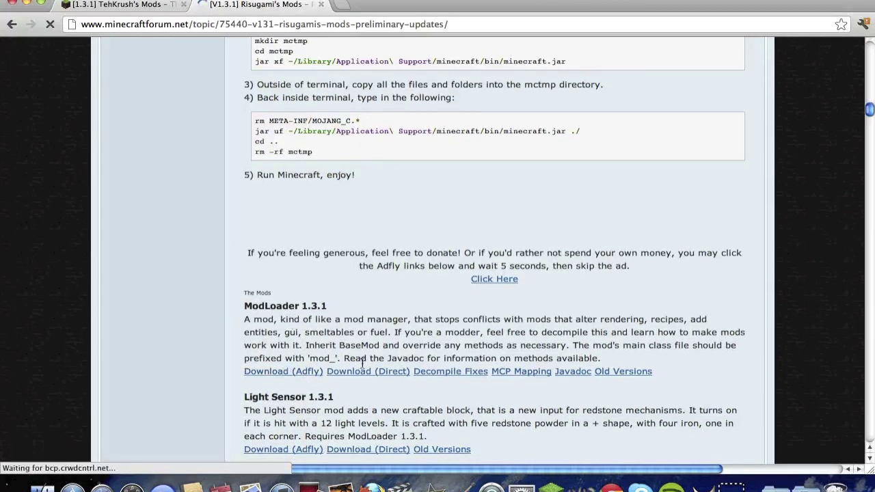
- Find the Timber! section in the TehKrush's Mods topic, open its Timber! 1.3.1 download link, and return to the topic
{"action": "left_click", "coordinate": [137, 5]}
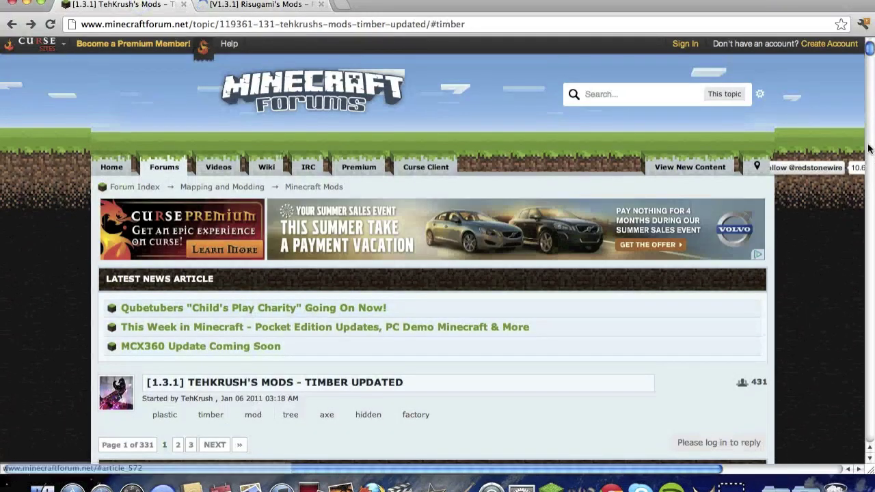
{"action": "scroll", "coordinate": [259, 342], "scroll_direction": "down", "scroll_amount": 8}
{"action": "scroll", "coordinate": [279, 383], "scroll_direction": "down", "scroll_amount": 9}
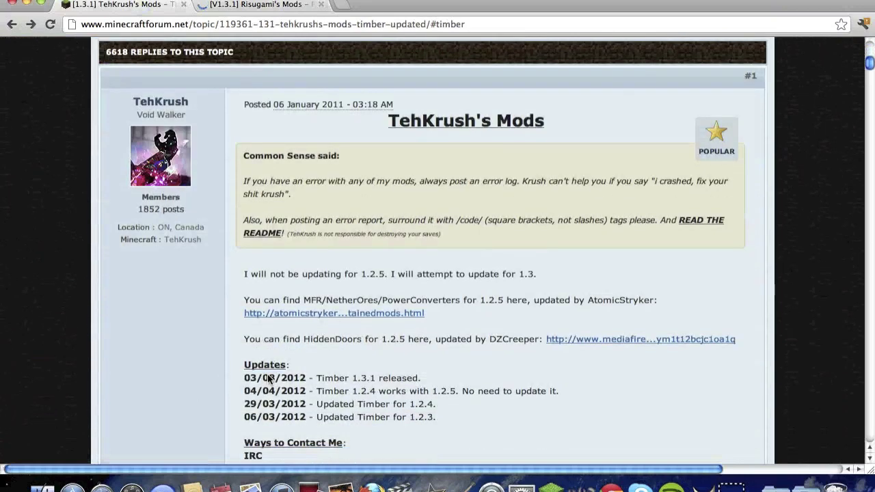
{"action": "scroll", "coordinate": [263, 369], "scroll_direction": "down", "scroll_amount": 2}
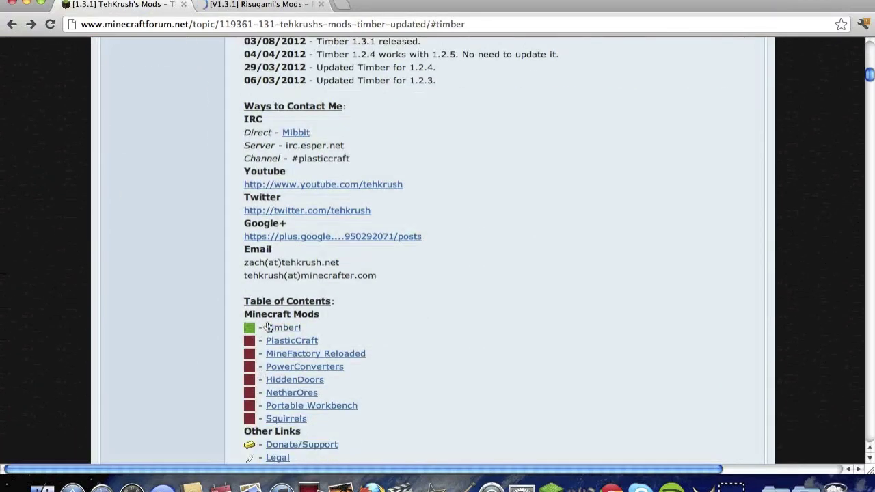
{"action": "left_click", "coordinate": [274, 328]}
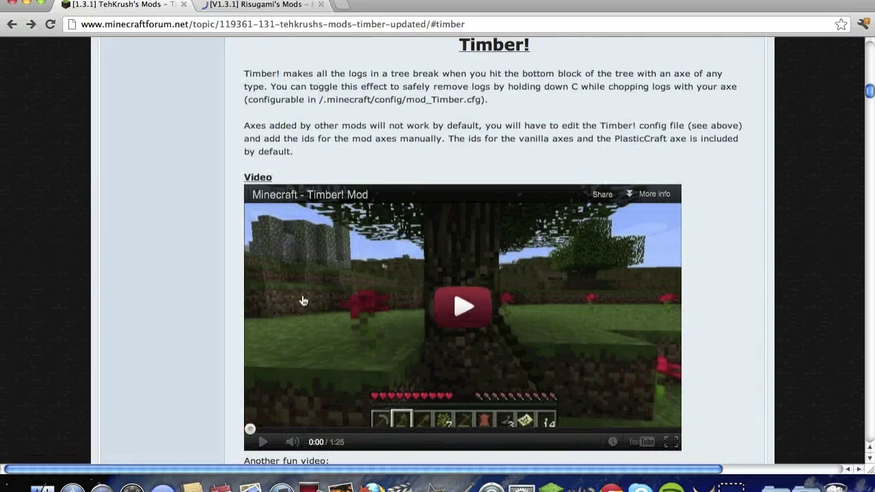
{"action": "scroll", "coordinate": [304, 304], "scroll_direction": "down", "scroll_amount": 3}
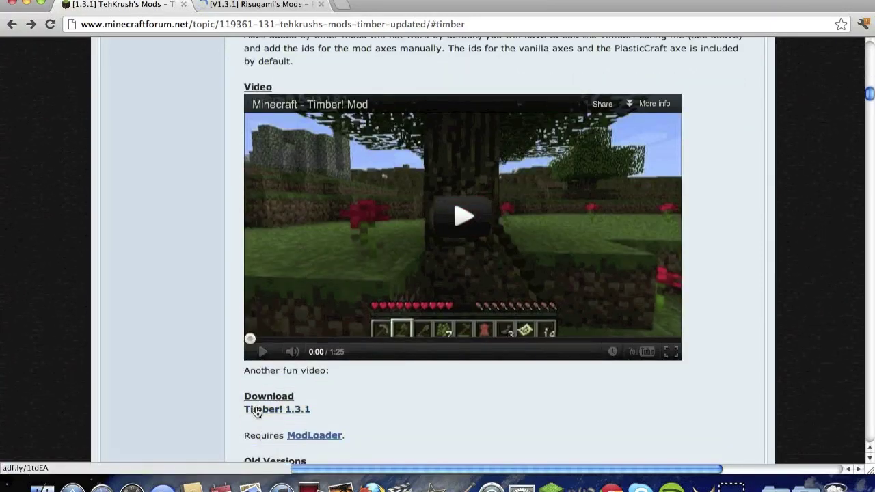
{"action": "left_click", "coordinate": [257, 411]}
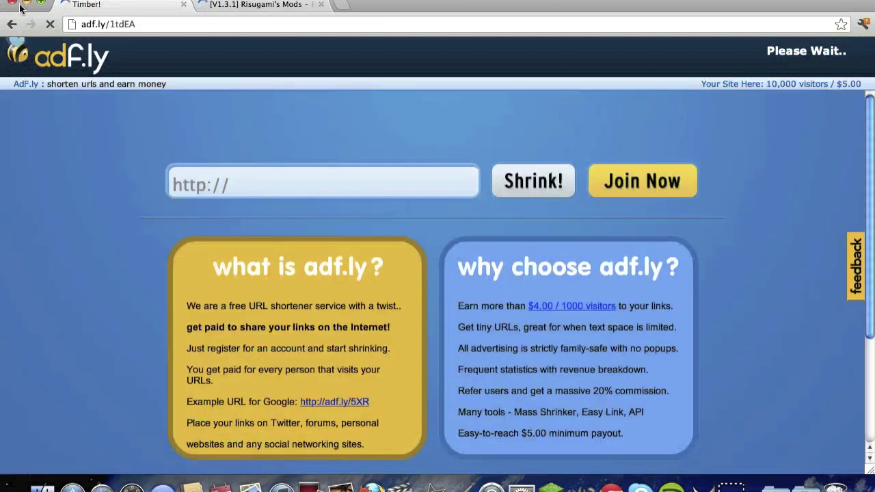
{"action": "left_click", "coordinate": [12, 24]}
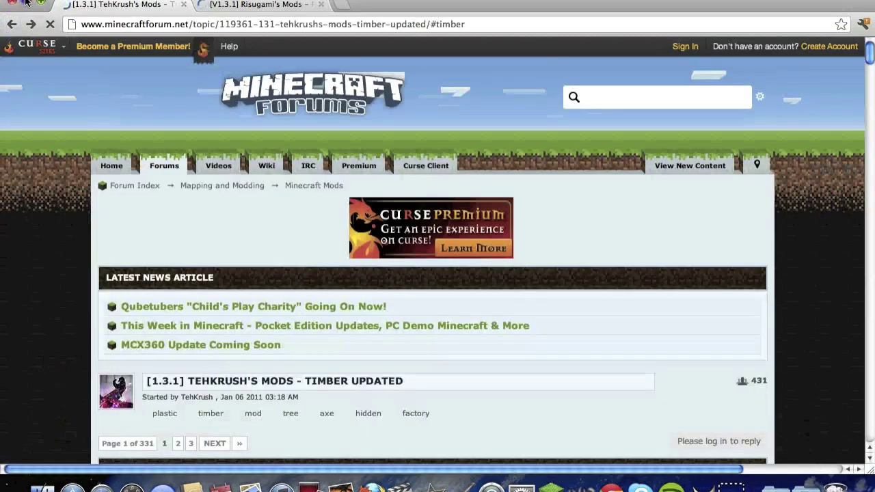
- Switch to Finder and open the home folder's Library/Application Support/minecraft/bin folder in icon view
{"action": "left_click", "coordinate": [26, 4]}
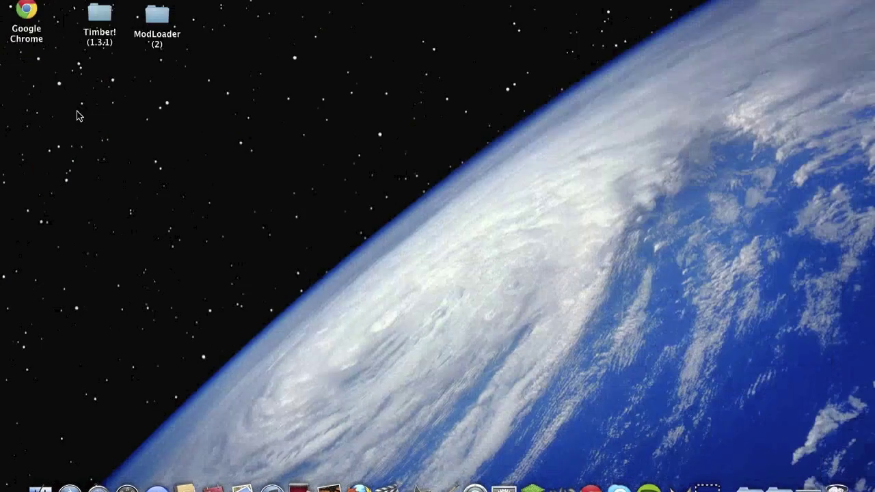
{"action": "left_click_drag", "start_coordinate": [78, 112], "coordinate": [270, 199]}
{"action": "left_click", "coordinate": [39, 488]}
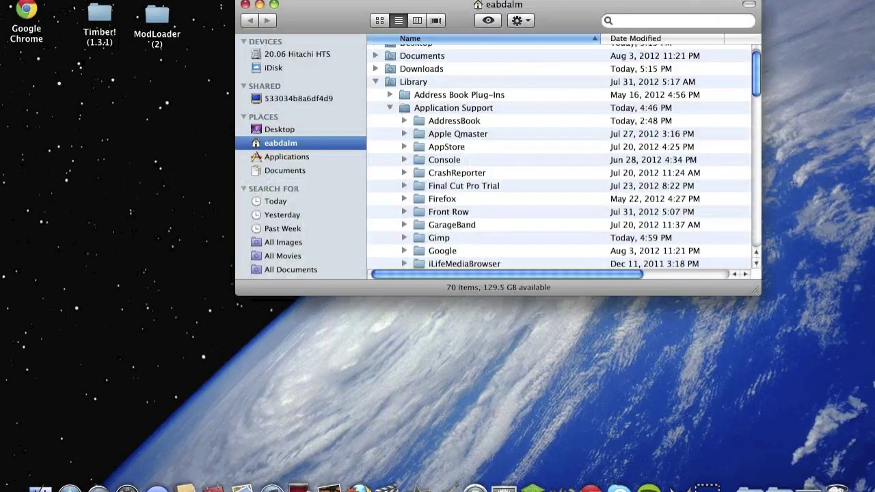
{"action": "left_click", "coordinate": [379, 22]}
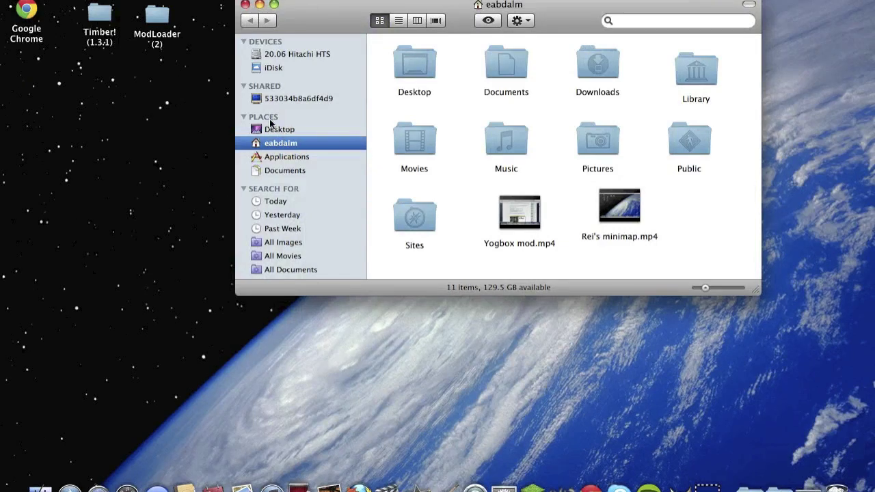
{"action": "double_click", "coordinate": [693, 71]}
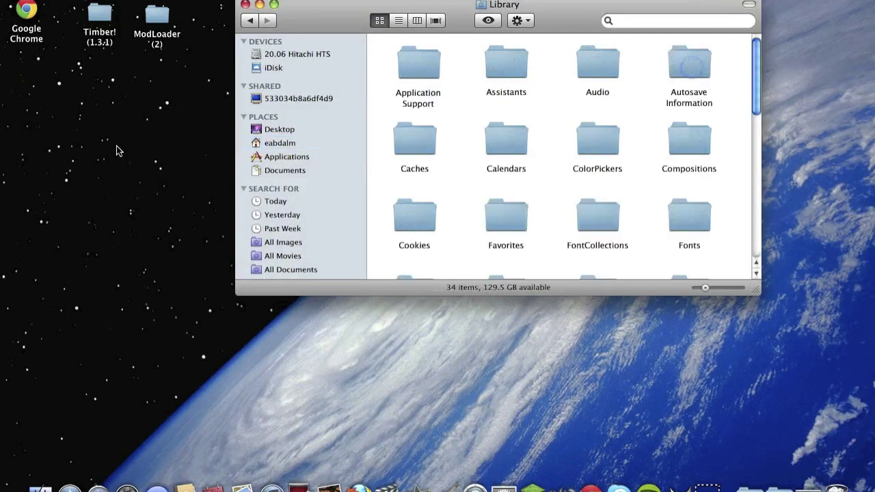
{"action": "left_click", "coordinate": [426, 57]}
{"action": "double_click", "coordinate": [426, 56]}
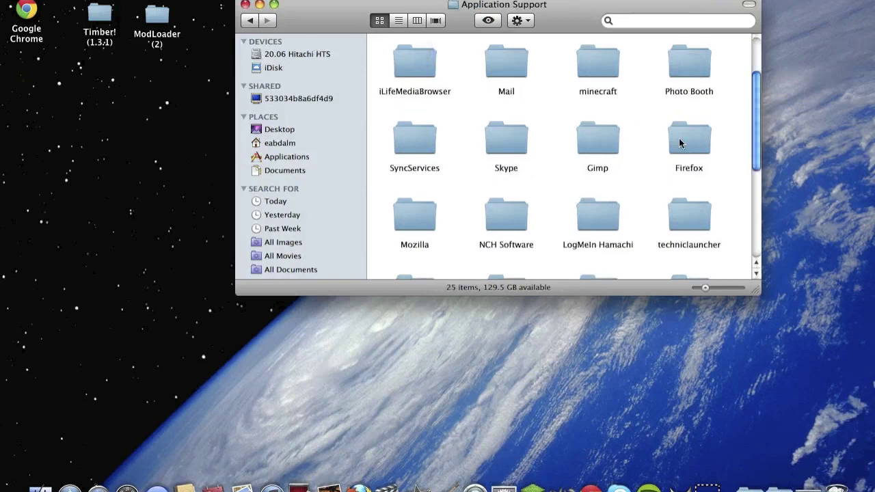
{"action": "double_click", "coordinate": [602, 62]}
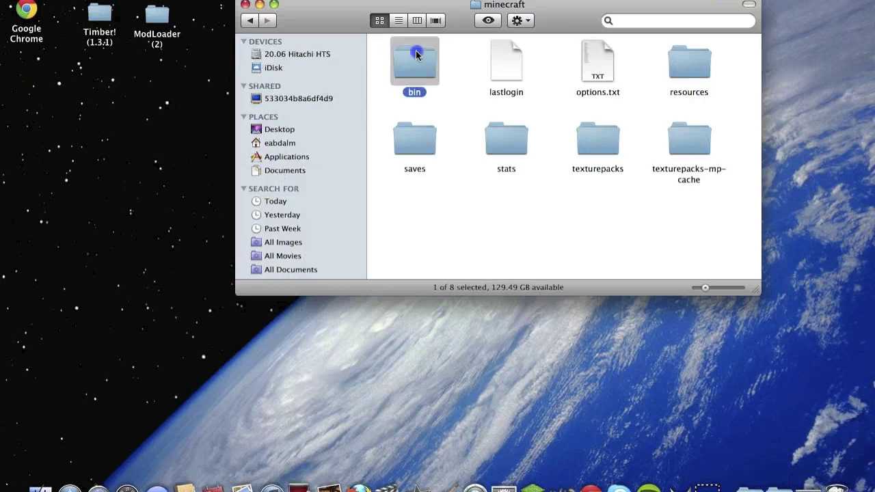
{"action": "double_click", "coordinate": [414, 65]}
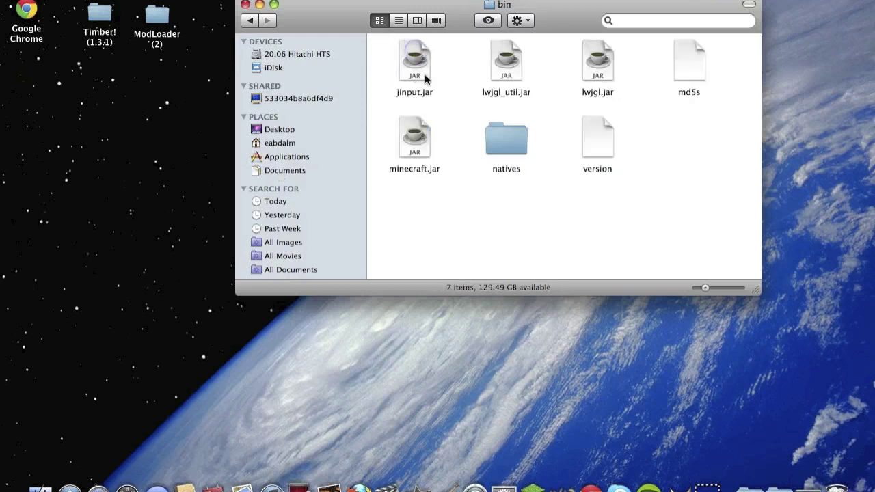
- Rename minecraft.jar to minecraft.jar.zip, accept the .zip extension, and extract the archive in the bin folder
{"action": "left_click", "coordinate": [414, 170]}
{"action": "left_click", "coordinate": [429, 171]}
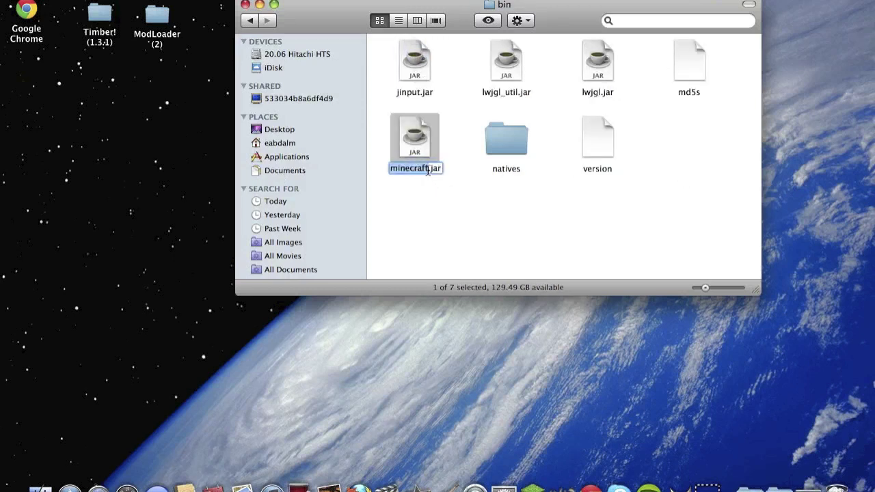
{"action": "key", "text": "Right"}
{"action": "type", "text": ".zip"}
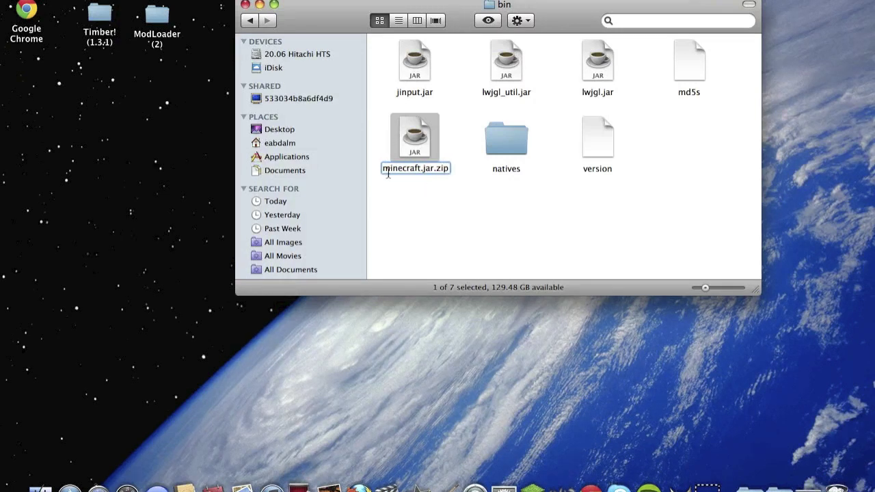
{"action": "key", "text": "Return"}
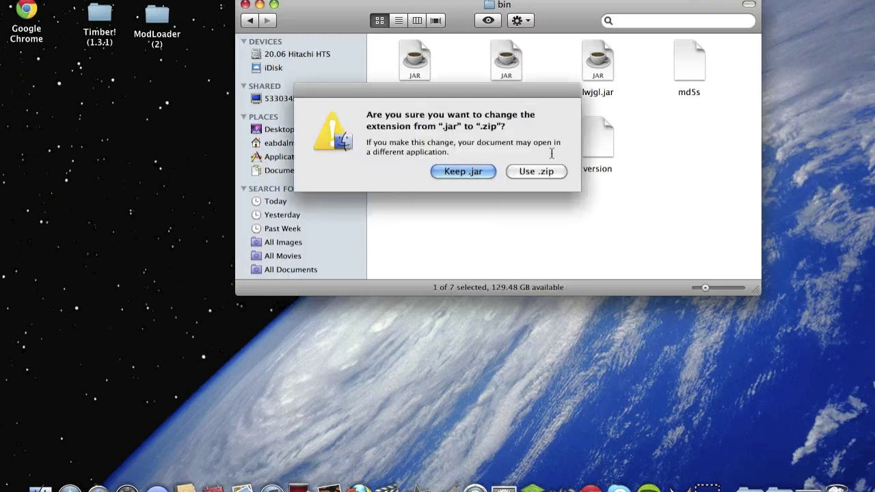
{"action": "left_click", "coordinate": [545, 173]}
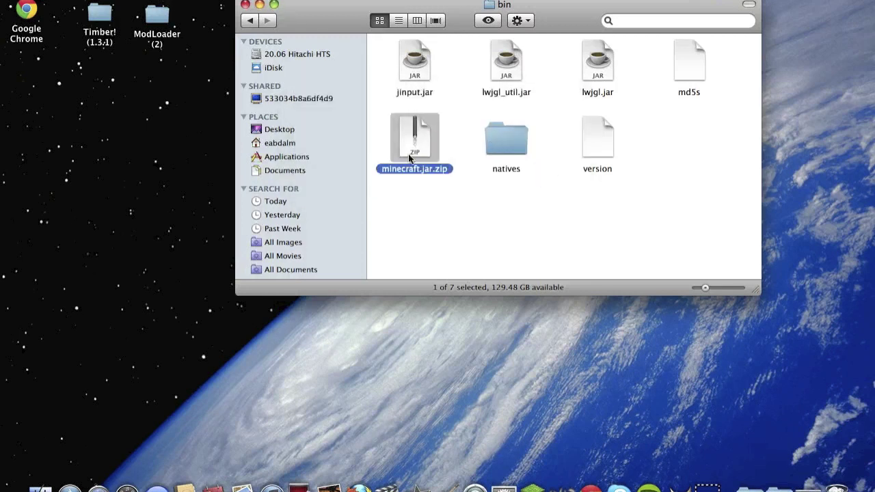
{"action": "double_click", "coordinate": [409, 159]}
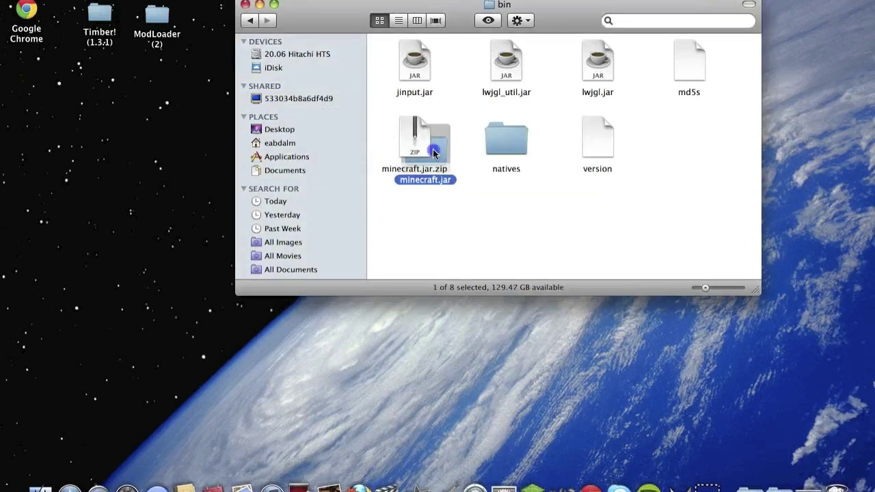
- In the extracted minecraft.jar folder, sort the items by kind and move the META-INF folder to the Trash
{"action": "left_click_drag", "start_coordinate": [433, 152], "coordinate": [684, 131]}
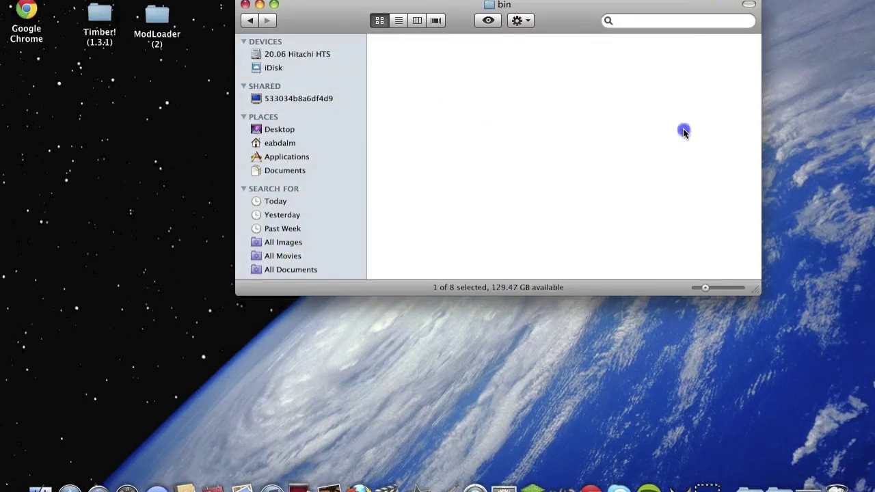
{"action": "left_click", "coordinate": [399, 21]}
{"action": "left_click_drag", "start_coordinate": [568, 276], "coordinate": [713, 257]}
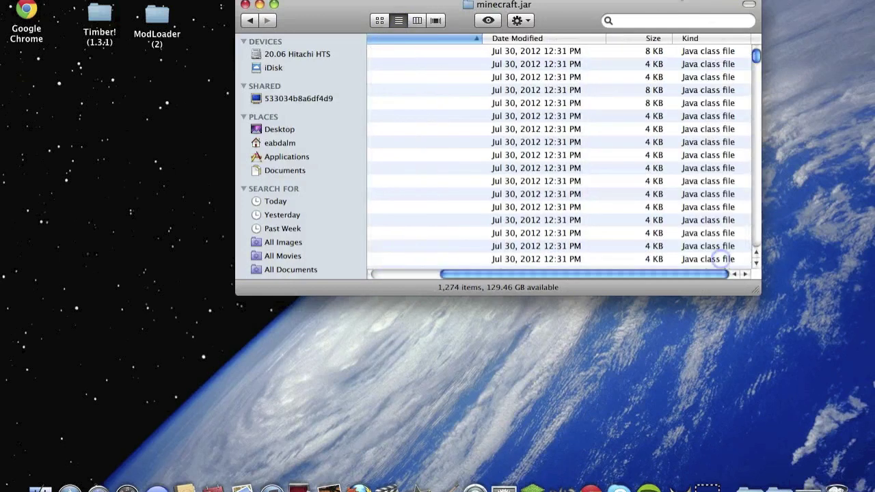
{"action": "left_click", "coordinate": [715, 40]}
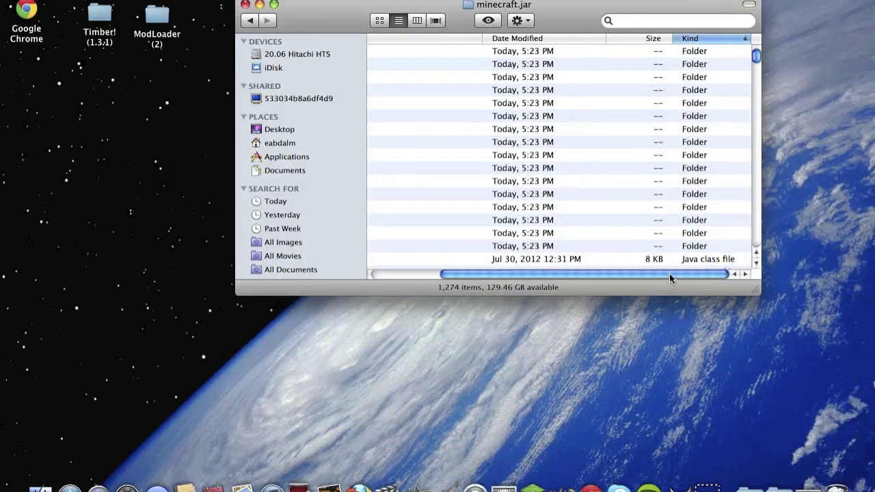
{"action": "left_click_drag", "start_coordinate": [669, 276], "coordinate": [481, 276]}
{"action": "right_click", "coordinate": [448, 166]}
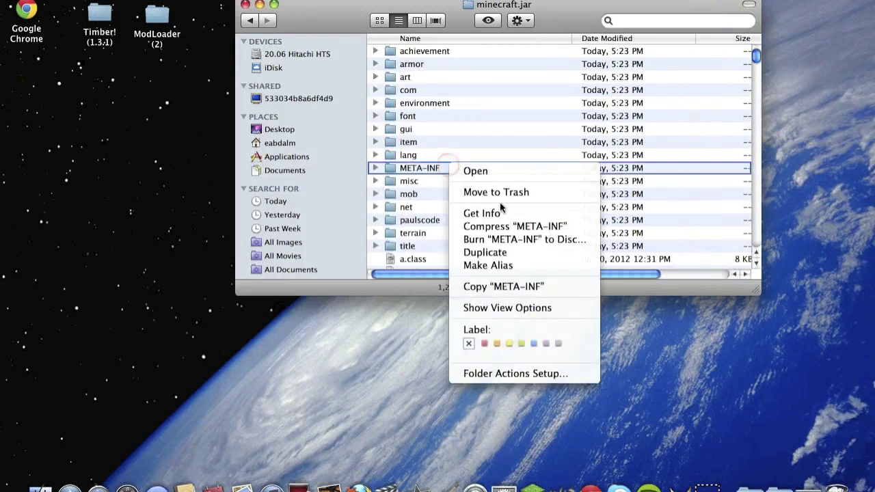
{"action": "left_click", "coordinate": [497, 193]}
{"action": "left_click", "coordinate": [380, 21]}
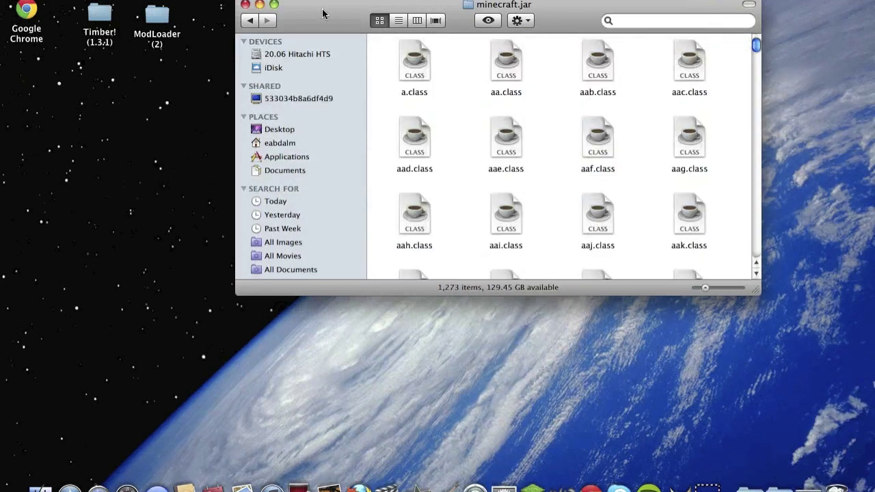
- Copy all 26 items from the desktop's ModLoader (2) folder and close that folder's window
{"action": "left_click_drag", "start_coordinate": [324, 14], "coordinate": [389, 47]}
{"action": "left_click", "coordinate": [157, 15]}
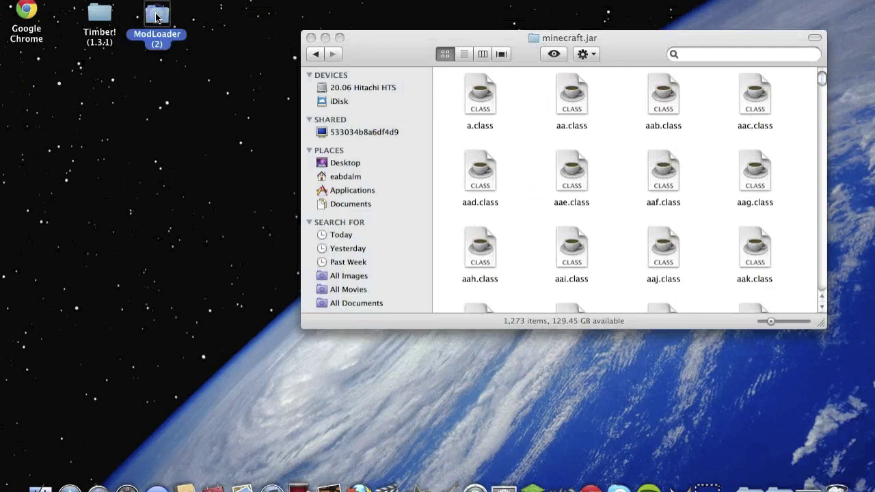
{"action": "double_click", "coordinate": [156, 15]}
{"action": "left_click_drag", "start_coordinate": [453, 101], "coordinate": [760, 335]}
{"action": "right_click", "coordinate": [660, 199]}
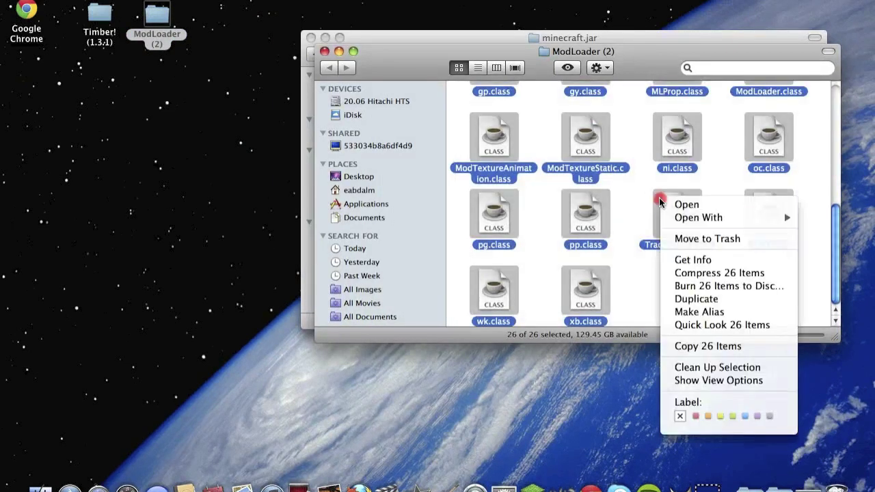
{"action": "left_click", "coordinate": [728, 347]}
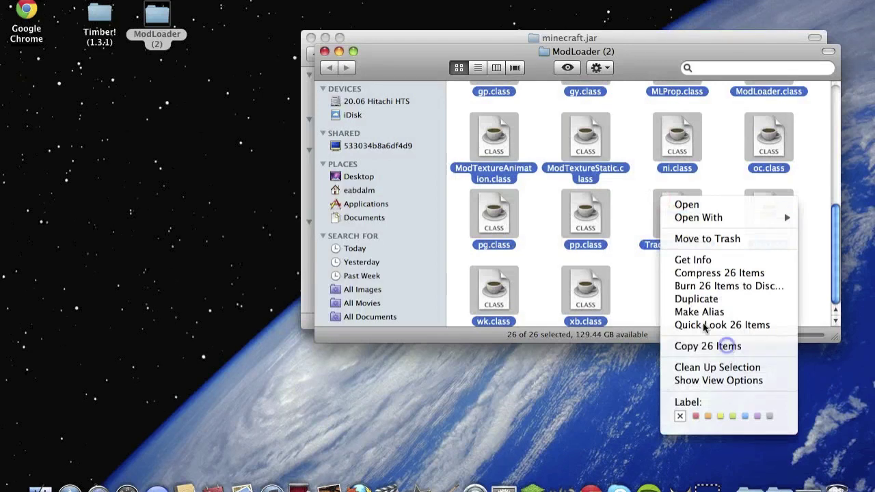
{"action": "left_click", "coordinate": [325, 52]}
- Paste the ModLoader files into the minecraft.jar folder, replacing all items that already exist there
{"action": "right_click", "coordinate": [533, 130]}
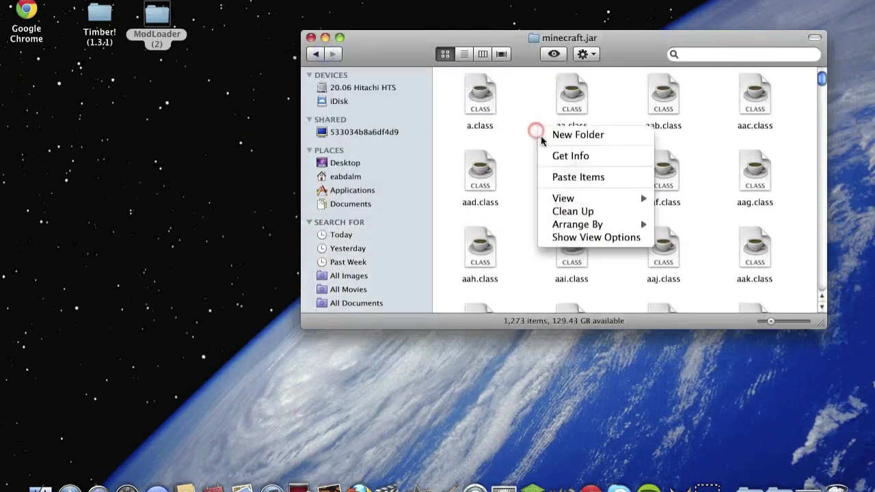
{"action": "left_click", "coordinate": [567, 179]}
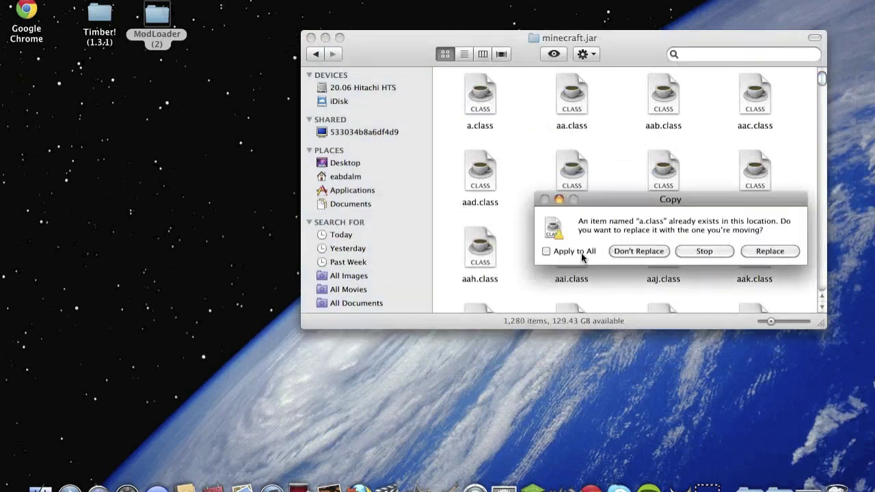
{"action": "left_click", "coordinate": [582, 253]}
{"action": "left_click", "coordinate": [787, 259]}
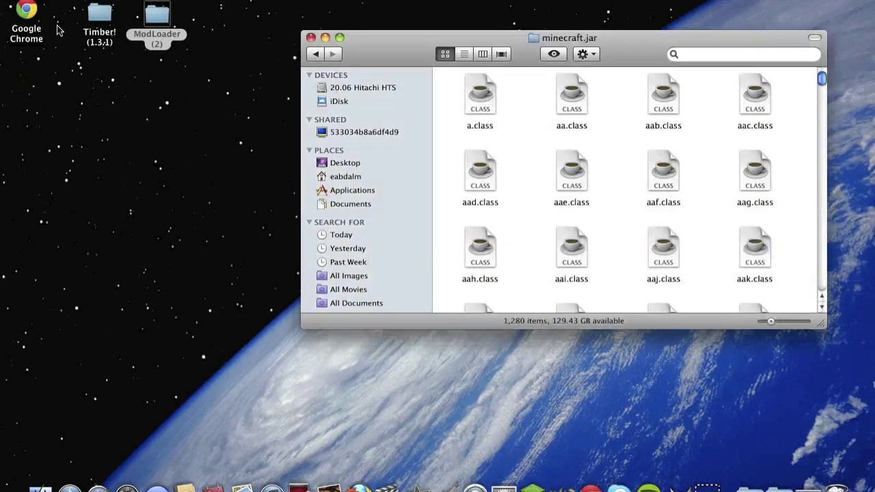
- Copy all three files from the desktop's Timber! (1.3.1) folder into the minecraft.jar folder, and close both windows
{"action": "left_click", "coordinate": [94, 16]}
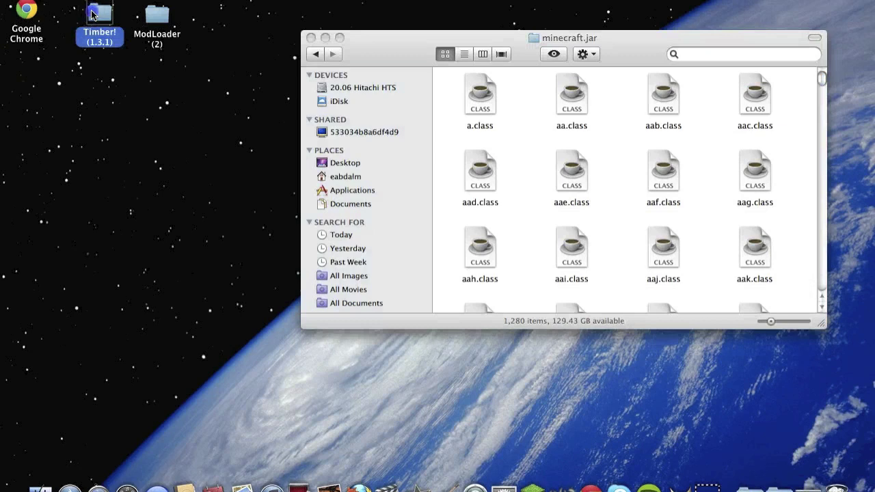
{"action": "double_click", "coordinate": [93, 15]}
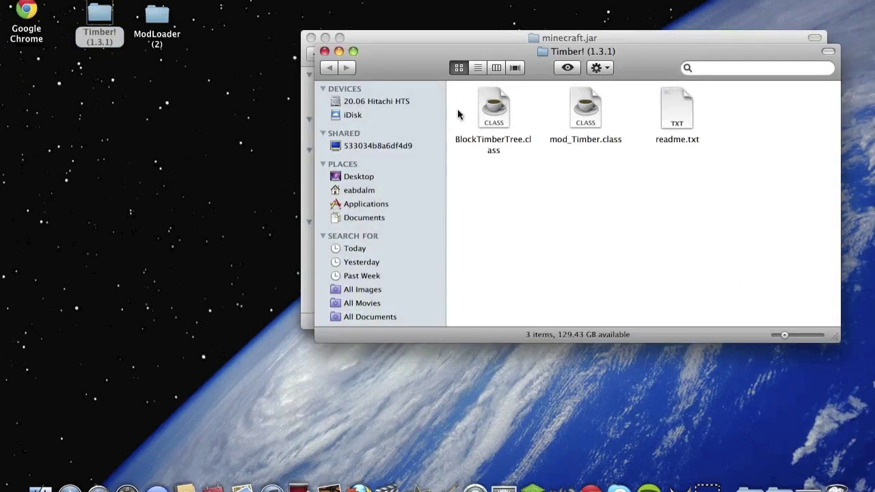
{"action": "left_click_drag", "start_coordinate": [460, 109], "coordinate": [676, 112]}
{"action": "right_click", "coordinate": [679, 112]}
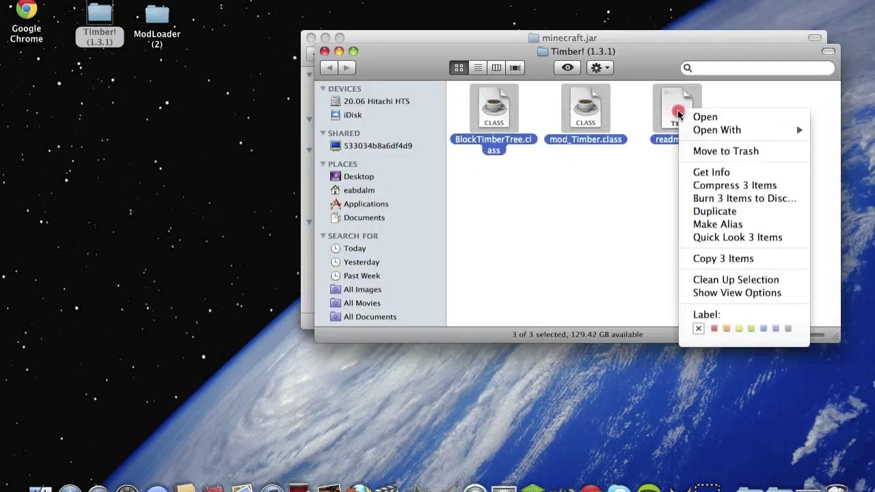
{"action": "left_click", "coordinate": [704, 258]}
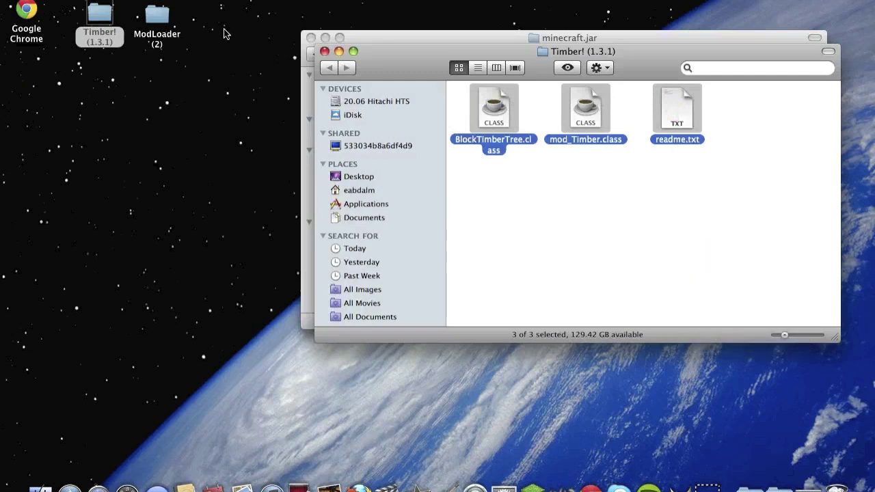
{"action": "left_click", "coordinate": [324, 52]}
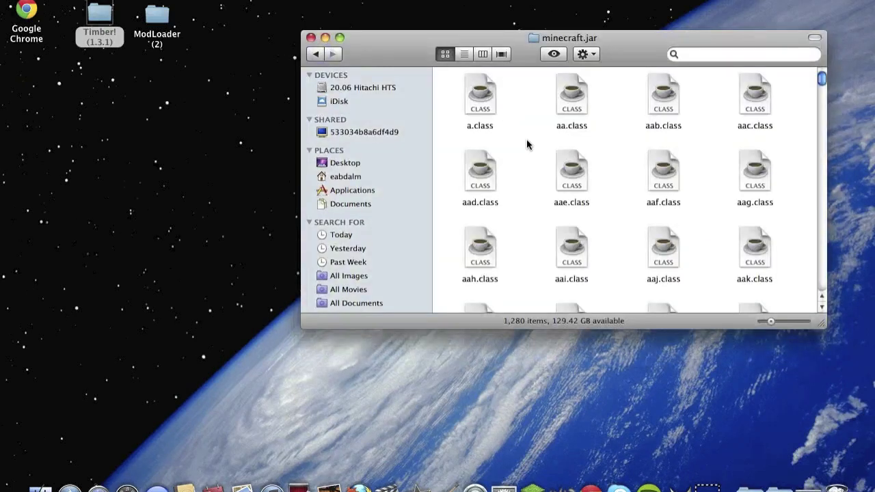
{"action": "right_click", "coordinate": [526, 144]}
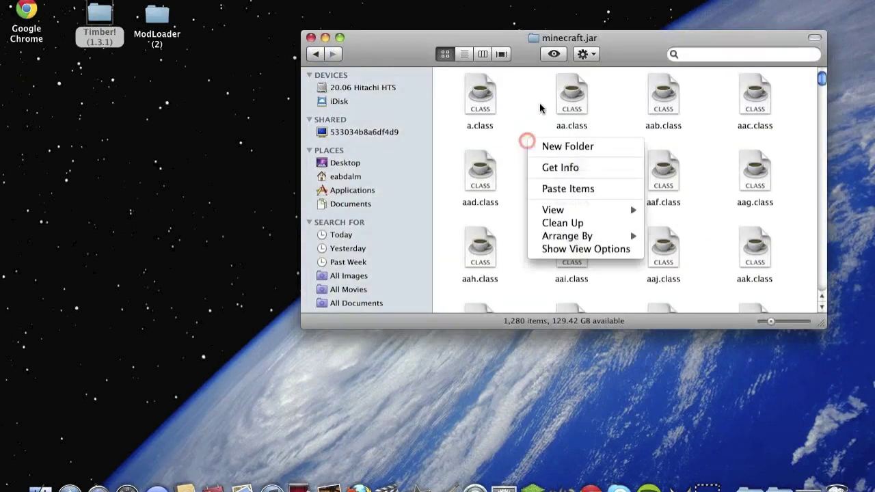
{"action": "left_click", "coordinate": [586, 190]}
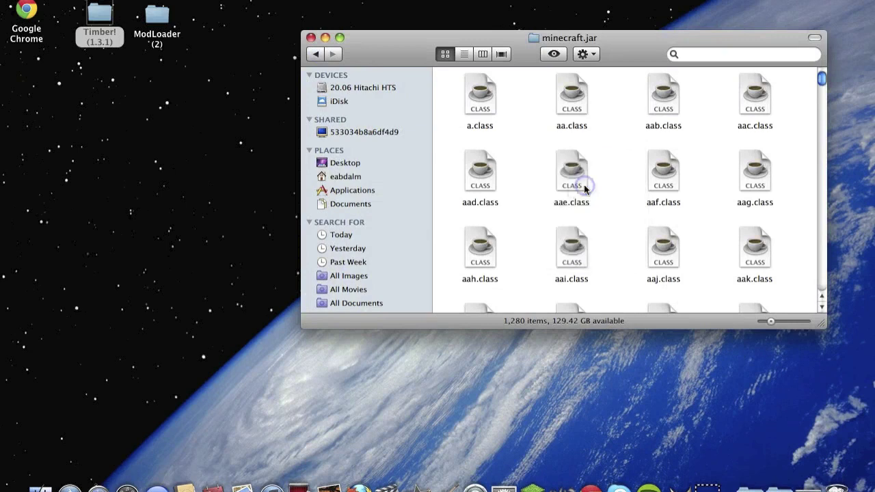
{"action": "left_click", "coordinate": [310, 39]}
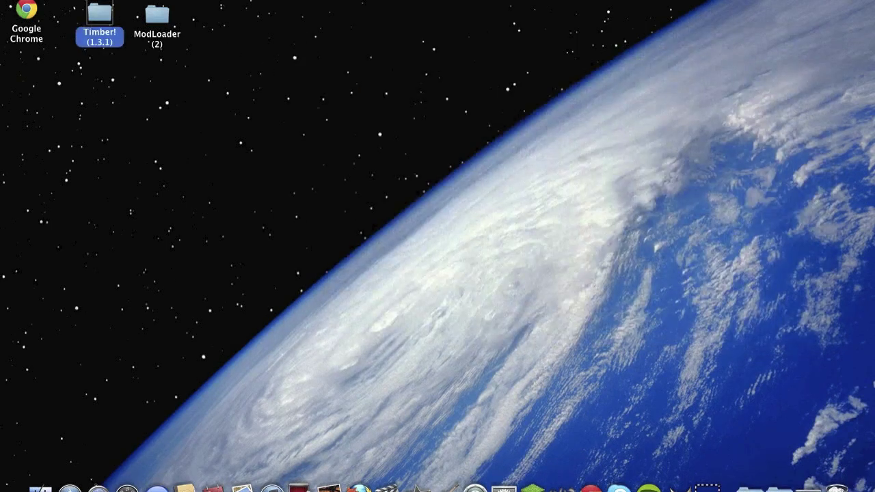
- Launch Minecraft, log in with the remembered account credentials, and enter singleplayer mode
{"action": "left_click", "coordinate": [533, 486]}
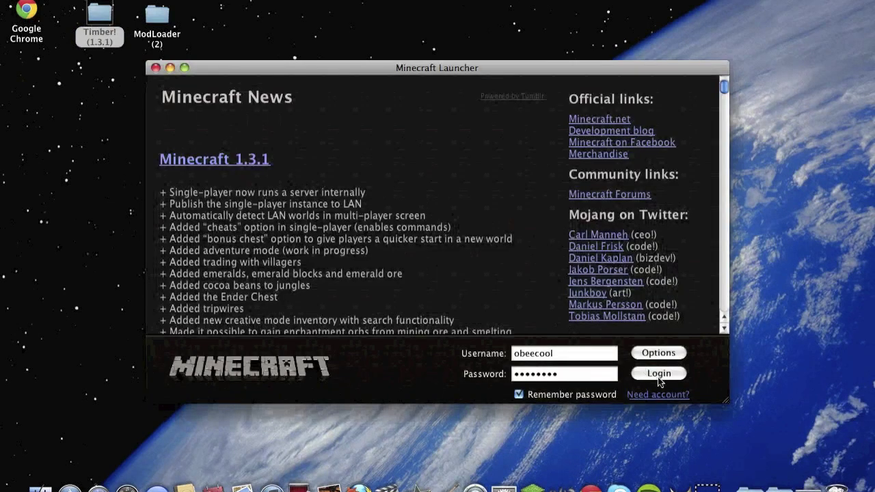
{"action": "left_click", "coordinate": [657, 373]}
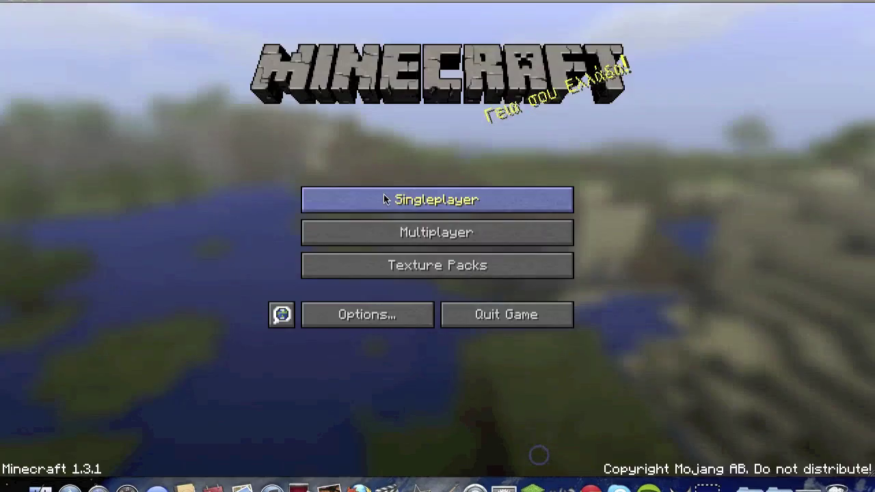
{"action": "left_click", "coordinate": [384, 199]}
- Clear the new world's default name and set its game mode to Creative
{"action": "key", "text": "BackSpace"}
{"action": "key", "text": "BackSpace"}
{"action": "key", "text": "BackSpace"}
{"action": "key", "text": "BackSpace"}
{"action": "key", "text": "BackSpace"}
{"action": "key", "text": "BackSpace"}
{"action": "key", "text": "BackSpace"}
{"action": "key", "text": "BackSpace"}
{"action": "key", "text": "BackSpace"}
{"action": "left_click", "coordinate": [387, 145]}
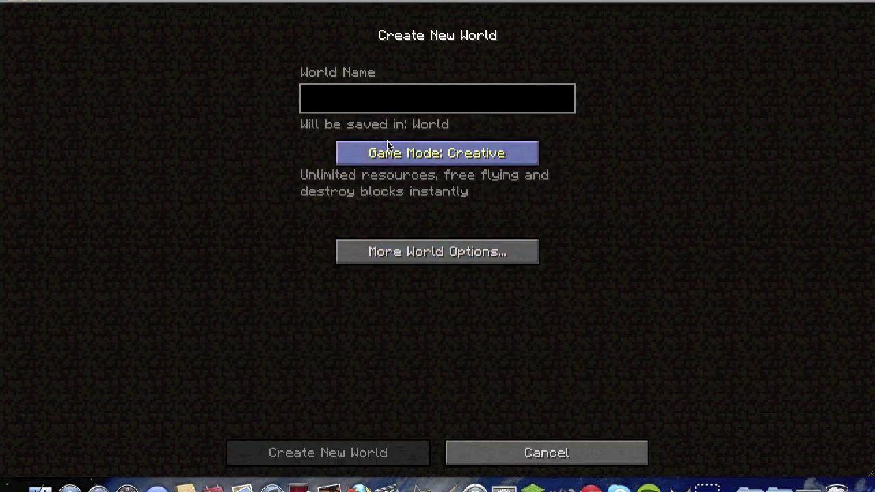
- Name the new world "cra" and create it
{"action": "left_click", "coordinate": [385, 96]}
{"action": "type", "text": "yjyyjuku"}
{"action": "key", "text": "BackSpace"}
{"action": "key", "text": "BackSpace"}
{"action": "key", "text": "BackSpace"}
{"action": "key", "text": "BackSpace"}
{"action": "key", "text": "BackSpace"}
{"action": "key", "text": "BackSpace"}
{"action": "key", "text": "BackSpace"}
{"action": "key", "text": "BackSpace"}
{"action": "type", "text": "cra"}
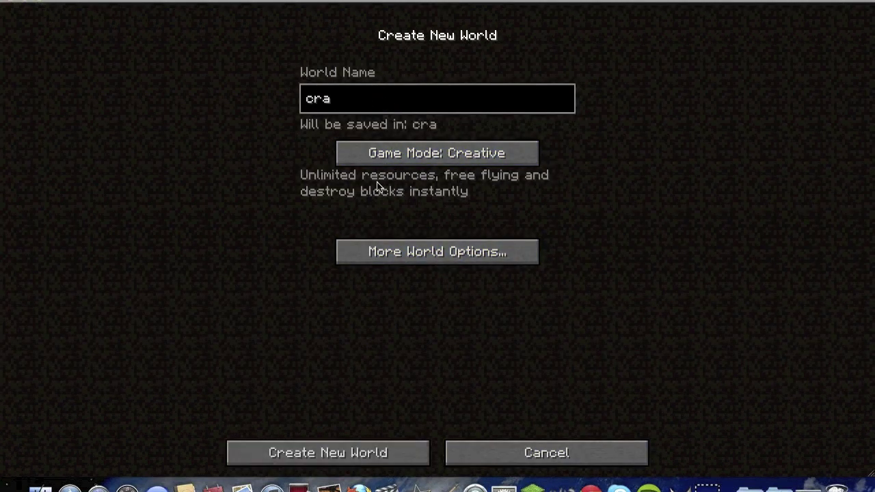
{"action": "key", "text": "Return"}
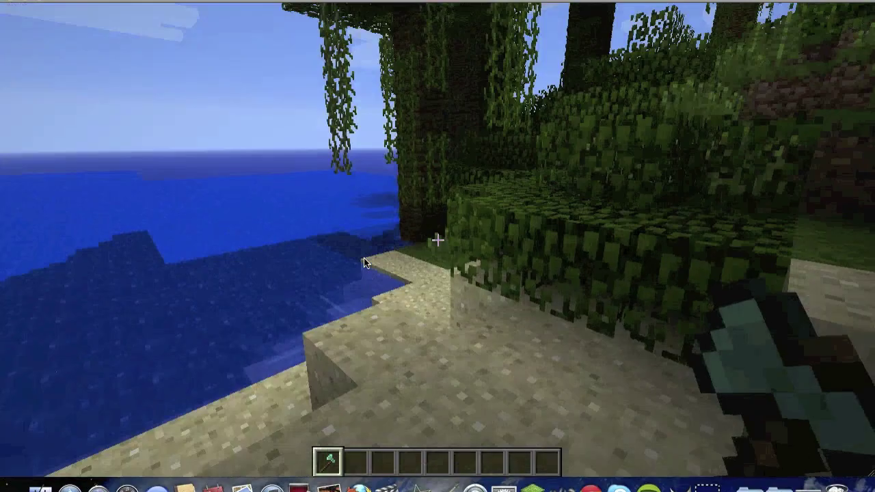
- Move to a large jungle tree beside the water and chop its trunk with the diamond axe
{"action": "key", "text": "s"}
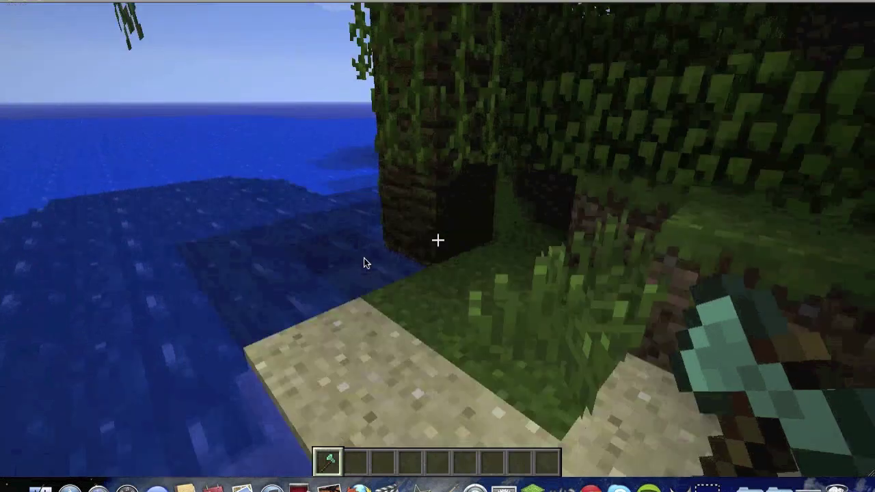
{"action": "mouse_move", "coordinate": [364, 263]}
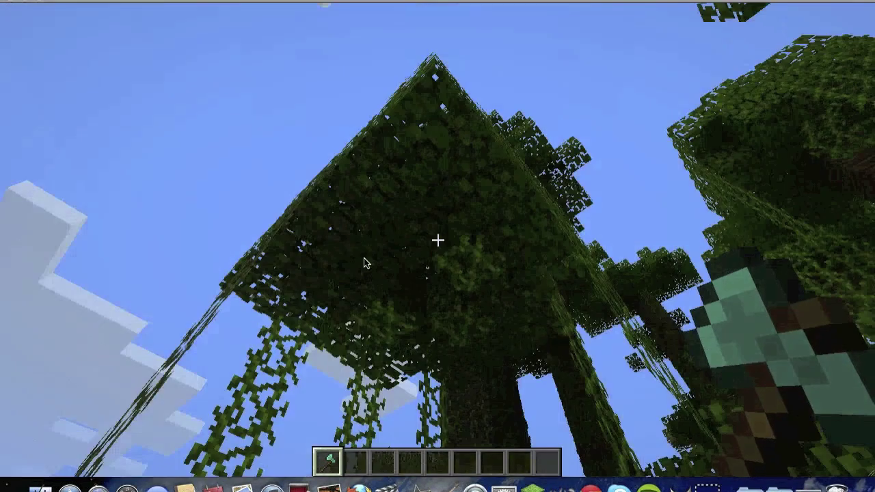
{"action": "key", "text": "w"}
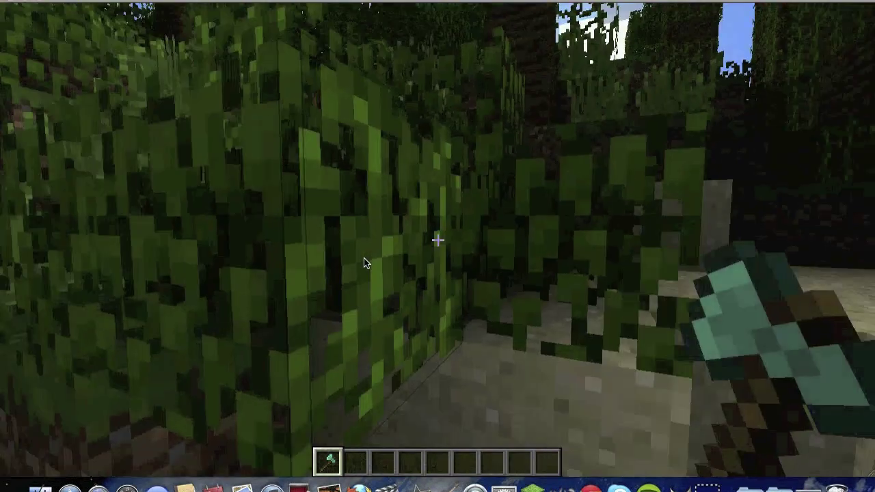
{"action": "key", "text": "w"}
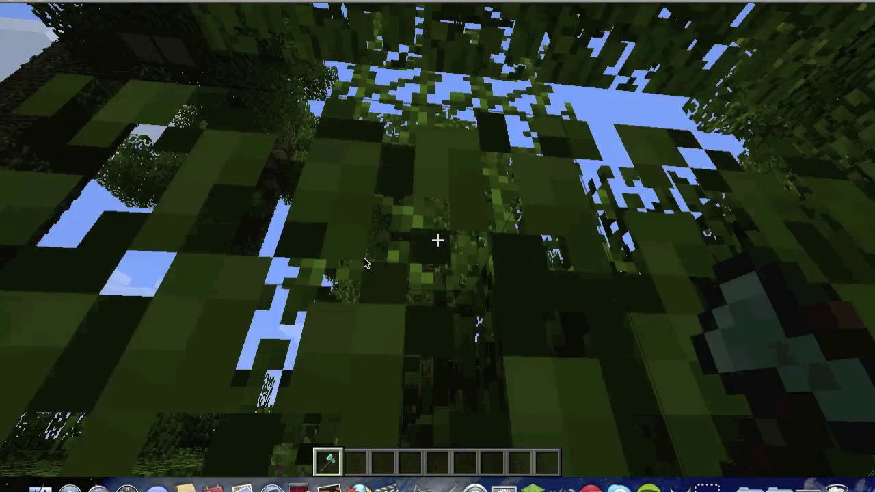
{"action": "key", "text": "w"}
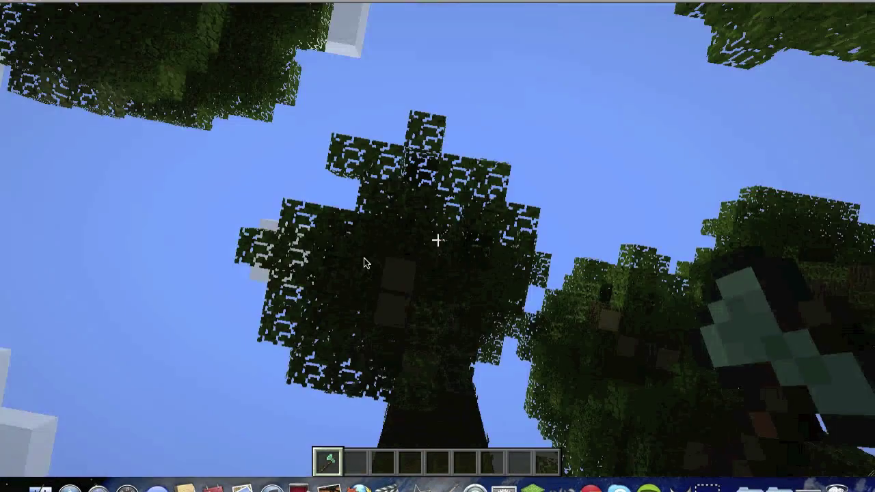
{"action": "key", "text": "w"}
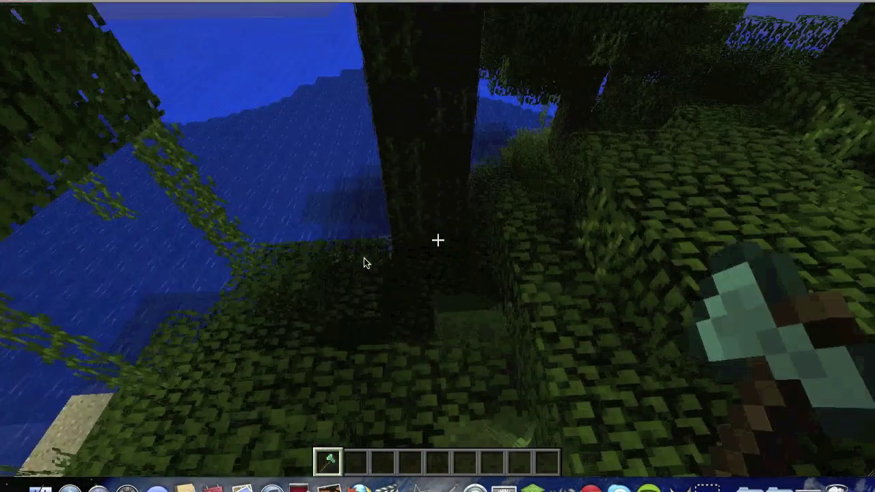
{"action": "key", "text": "w"}
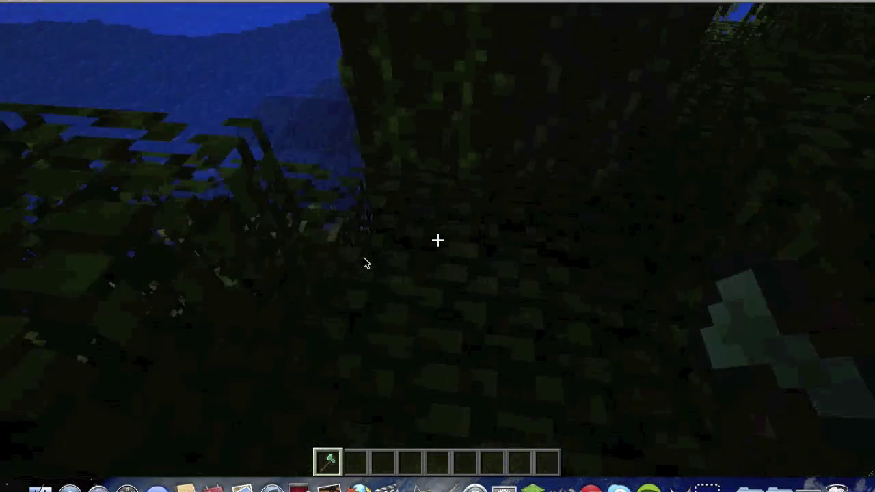
{"action": "left_click", "coordinate": [364, 263]}
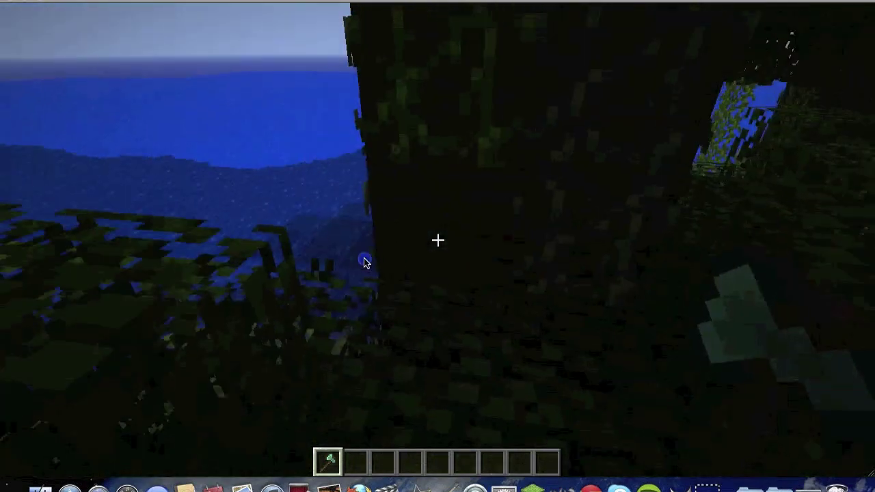
{"action": "left_click", "coordinate": [364, 262]}
- Chop the base of another jungle tree with the diamond axe to test Timber!, and pause the game
{"action": "key", "text": "w"}
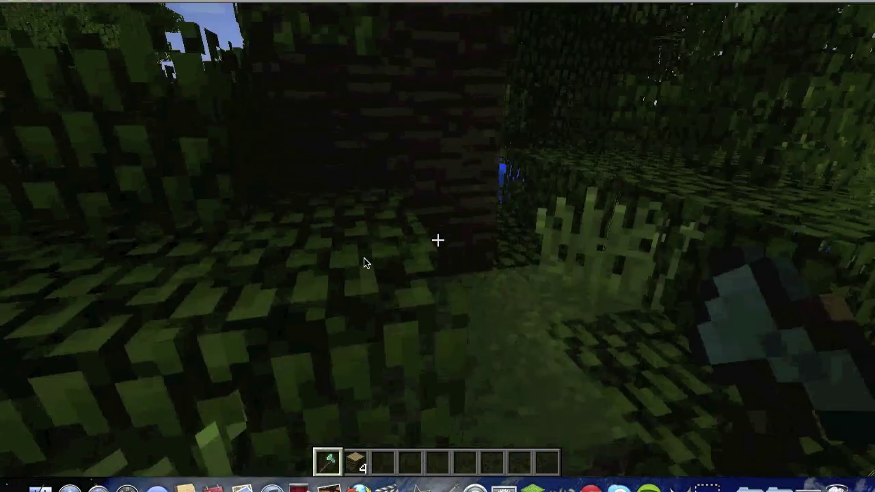
{"action": "key", "text": "w"}
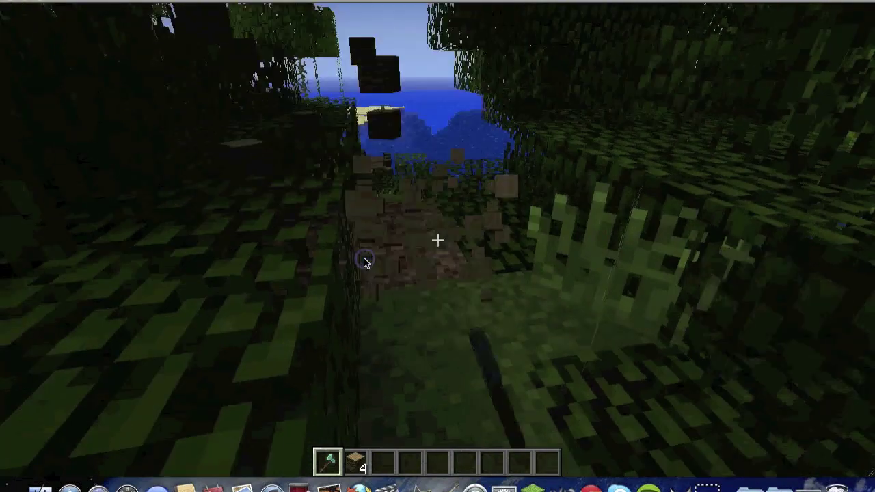
{"action": "key", "text": "w"}
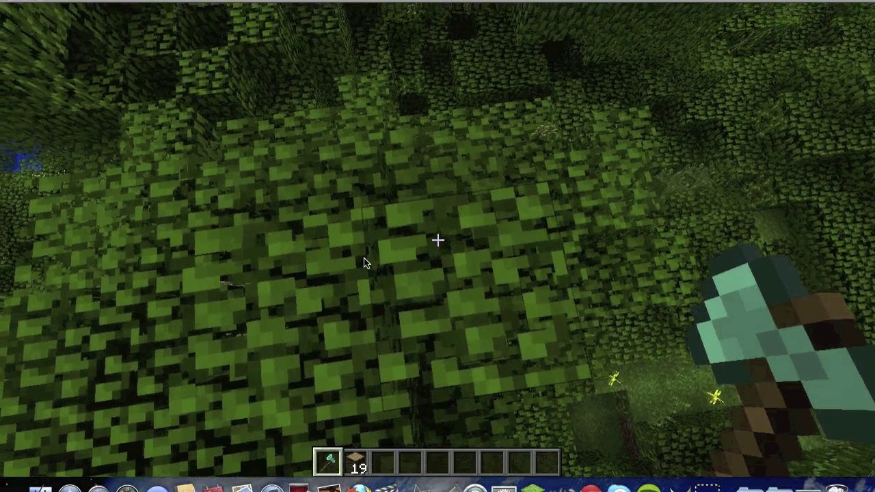
{"action": "key", "text": "Escape"}
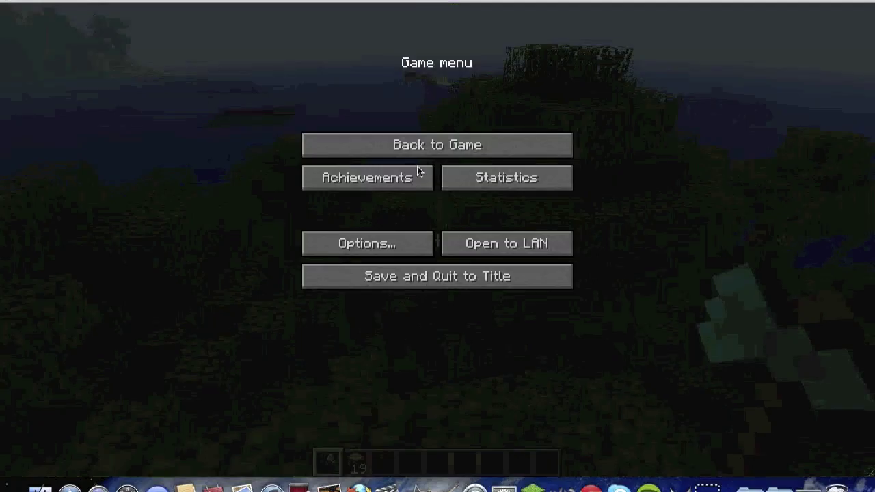